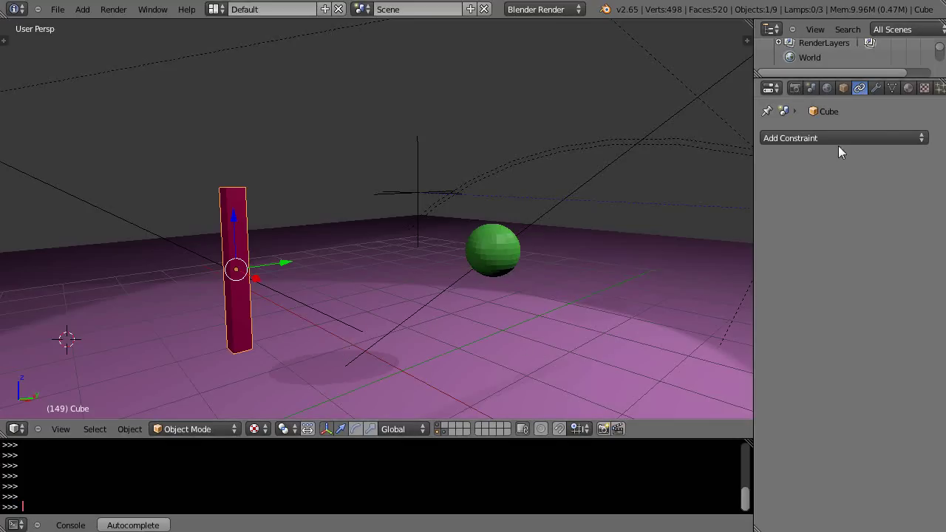
- Tilt the red cube steeply around the X axis
right_click(498, 251)
right_click(237, 253)
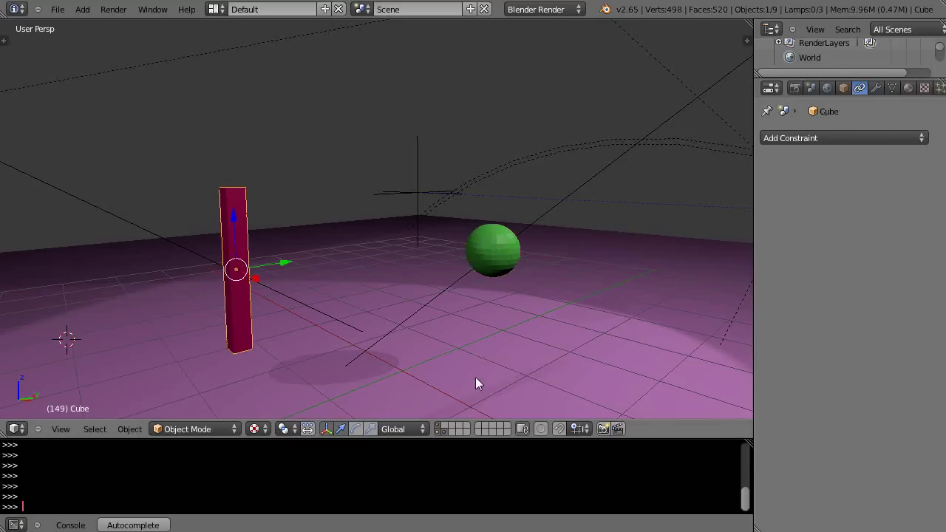
mouse_move(472, 377)
middle_mouse_down()
mouse_move(457, 371)
mouse_move(476, 370)
middle_mouse_up()
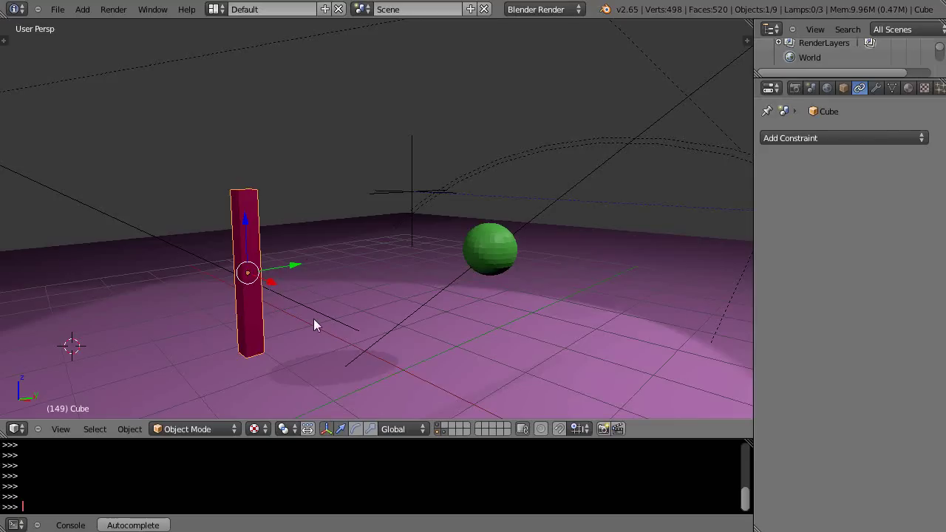
middle_click_drag(313, 319, 283, 312)
middle_click_drag(202, 258, 238, 266)
key("r")
key("x")
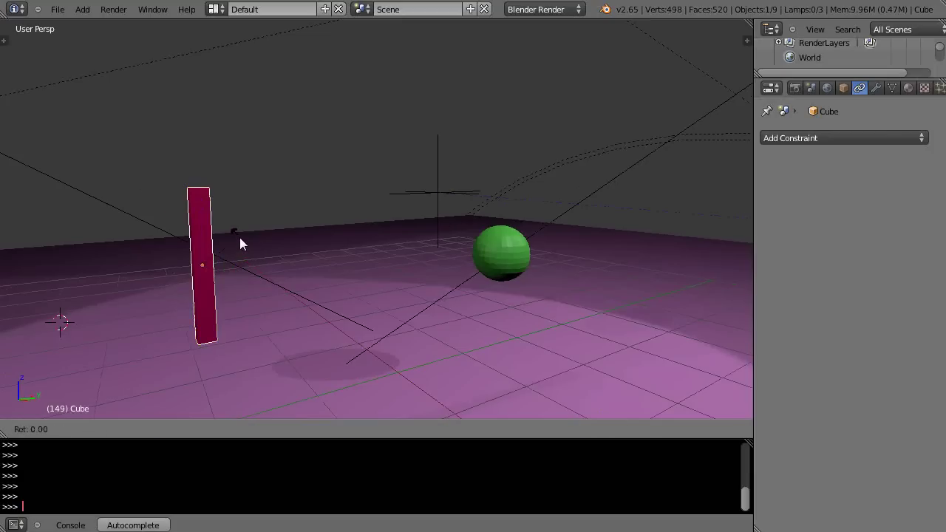
left_click(261, 264)
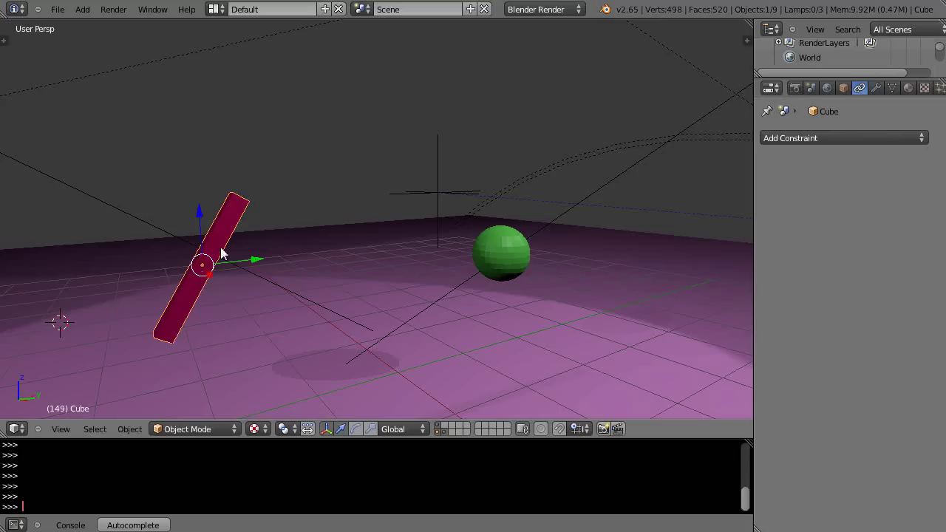
- Set the transform orientation to Local and reselect the red cube
left_click(397, 430)
left_click(397, 397)
mouse_move(221, 272)
middle_mouse_down()
mouse_move(266, 283)
mouse_move(205, 266)
mouse_move(216, 270)
middle_mouse_up()
right_click(522, 252)
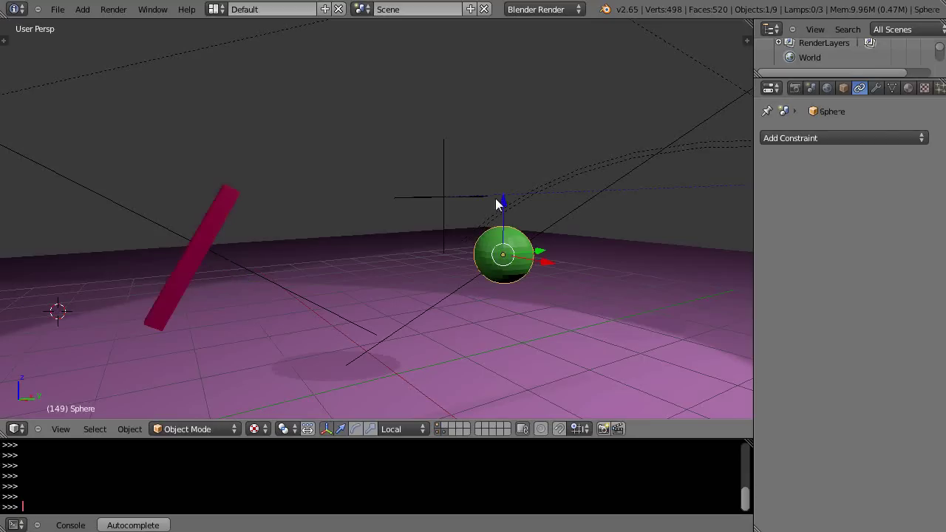
left_click(410, 429)
left_click(415, 411)
left_click(393, 430)
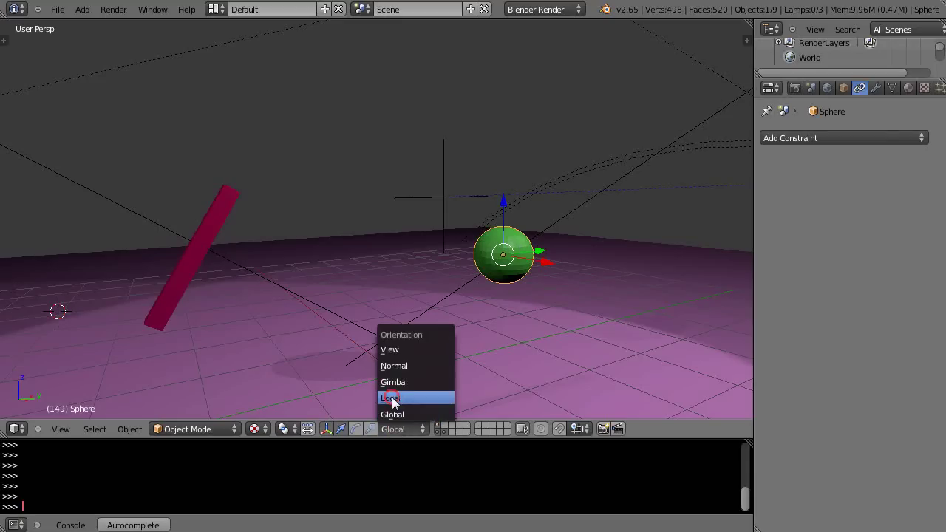
left_click(392, 400)
right_click(212, 239)
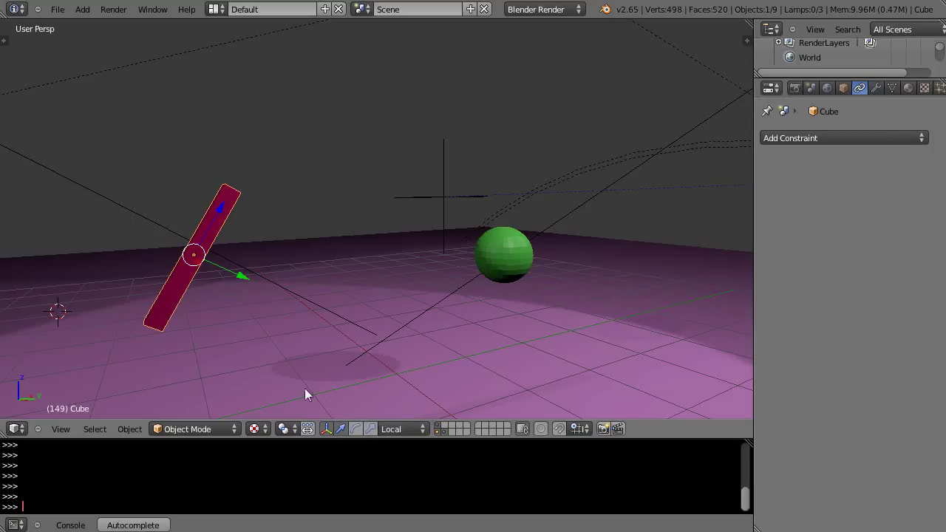
middle_click_drag(267, 334, 171, 299)
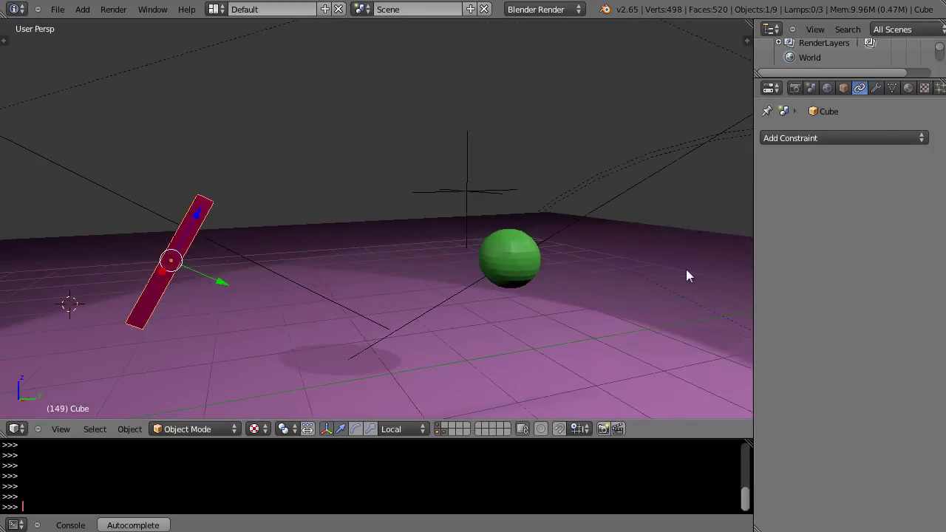
- Add a Damped Track constraint to the red cube, with Sphere as its target
left_click(840, 134)
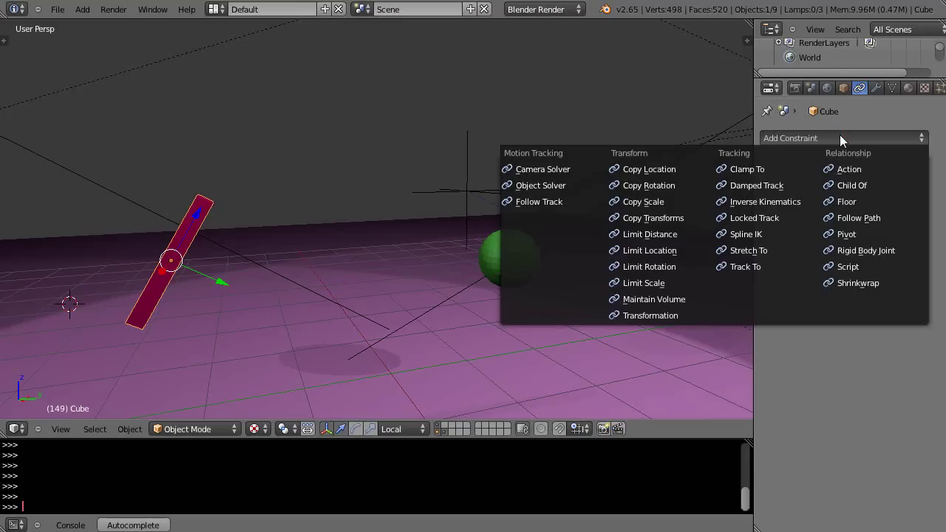
left_click(768, 185)
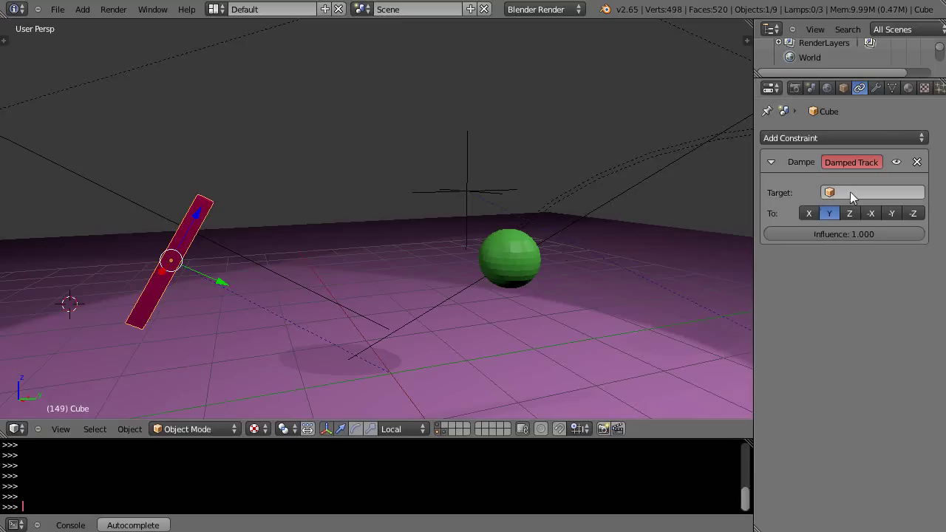
right_click(515, 256)
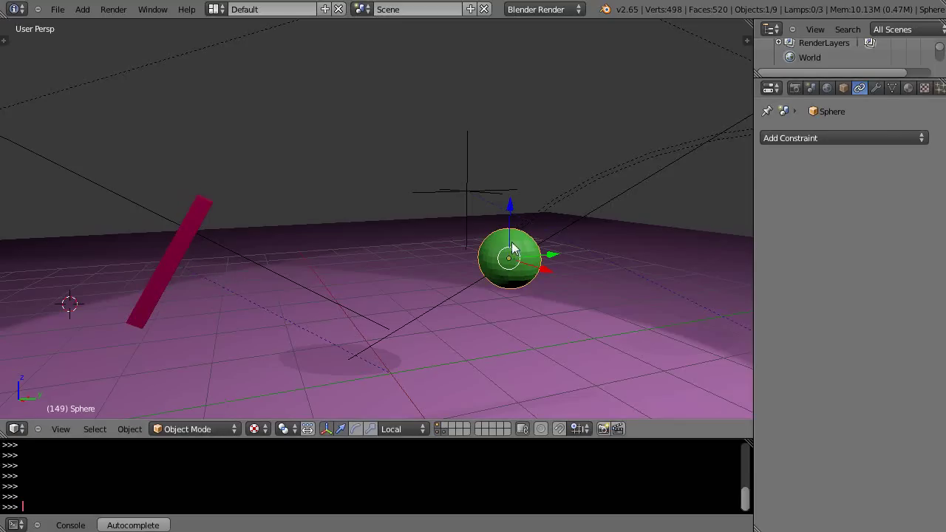
right_click(169, 272)
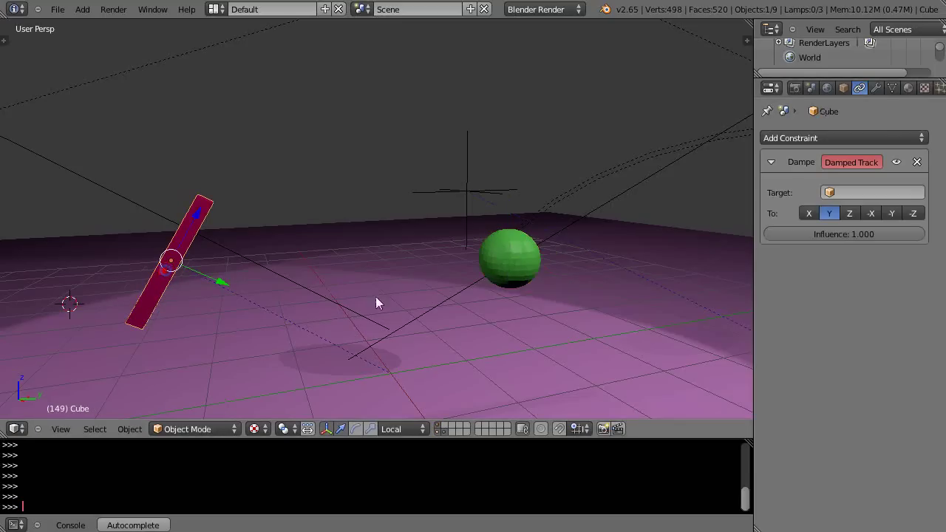
left_click(871, 192)
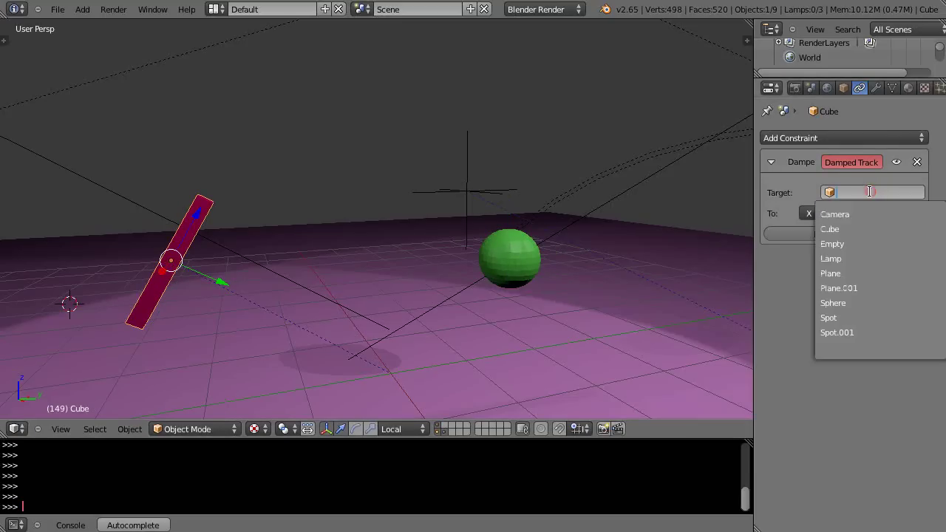
left_click(843, 302)
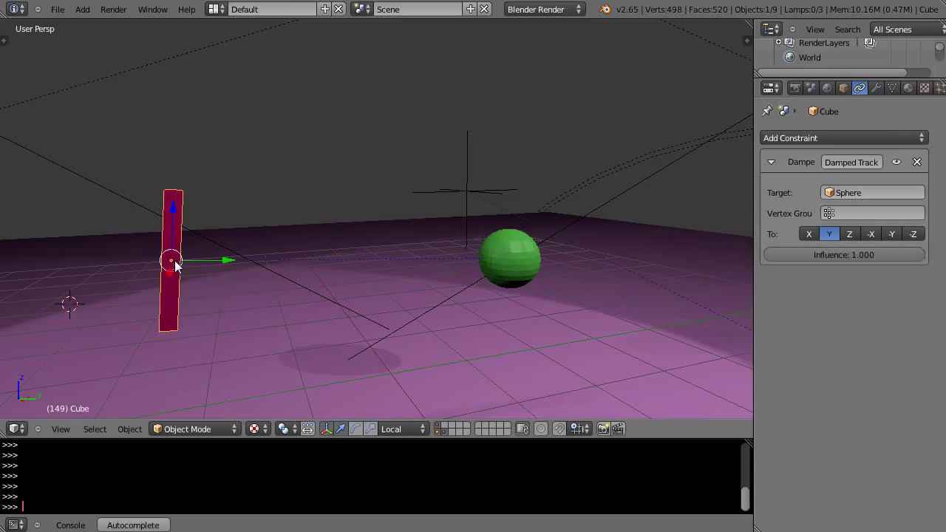
- Switch the Damped Track axis to Z, then slide the sphere so the cube follows it
right_click(521, 260)
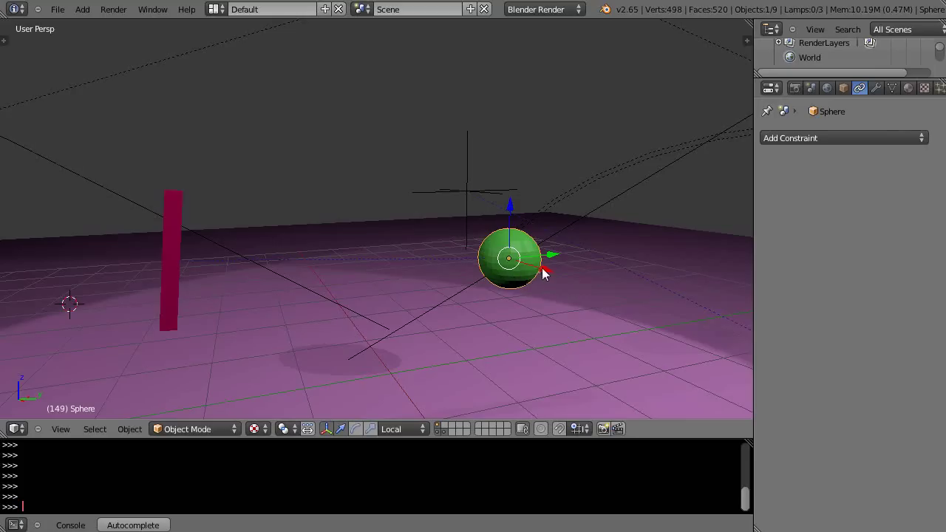
left_click_drag(535, 266, 543, 298)
left_click(167, 250)
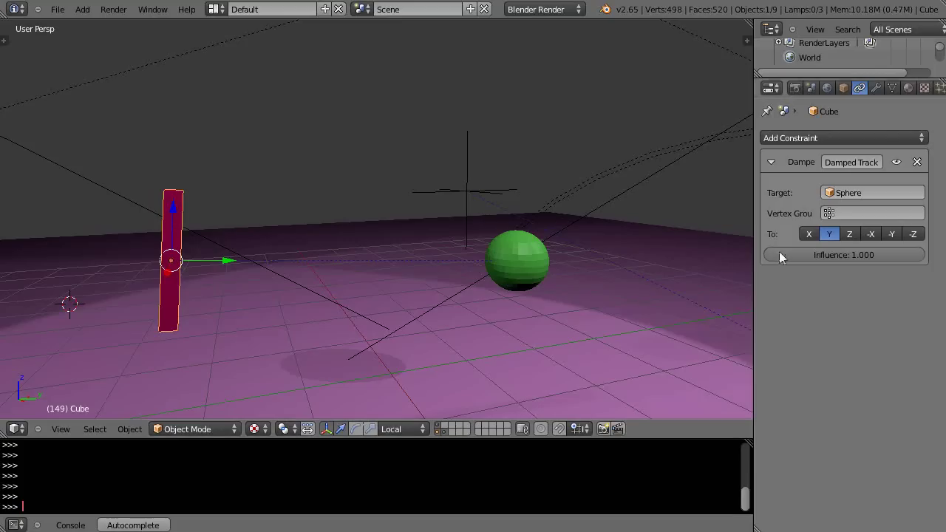
left_click(849, 233)
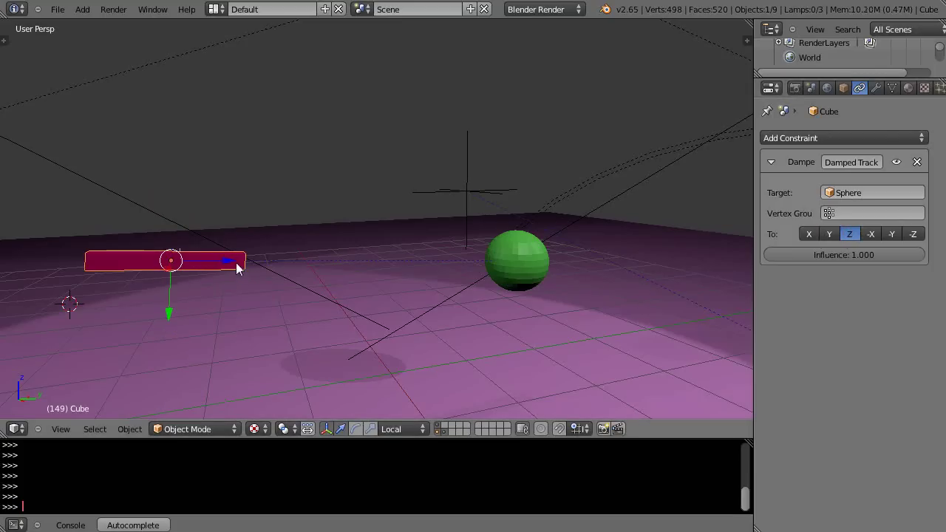
right_click(517, 260)
left_click_drag(555, 270, 468, 314)
- Flatten the green sphere along Z and stretch it along X
right_click(453, 261)
right_click(454, 258)
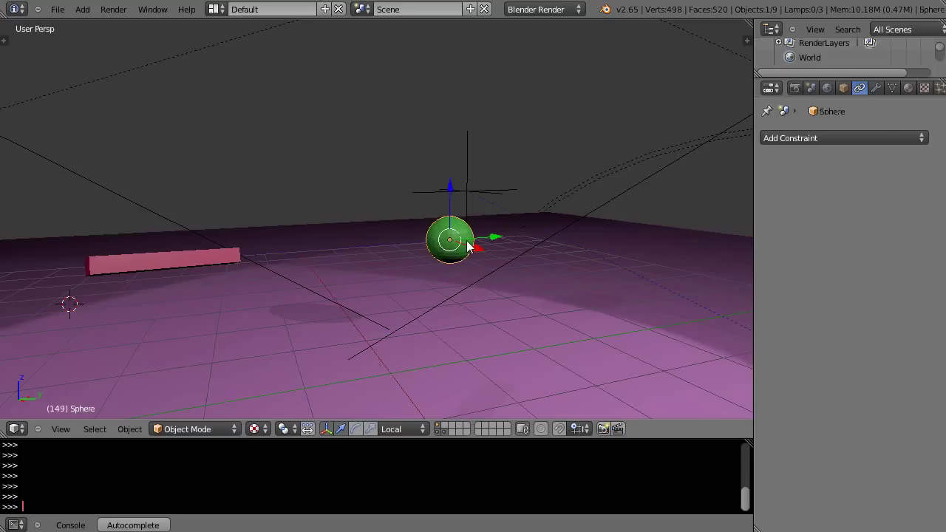
key("s")
key("z")
left_click(459, 244)
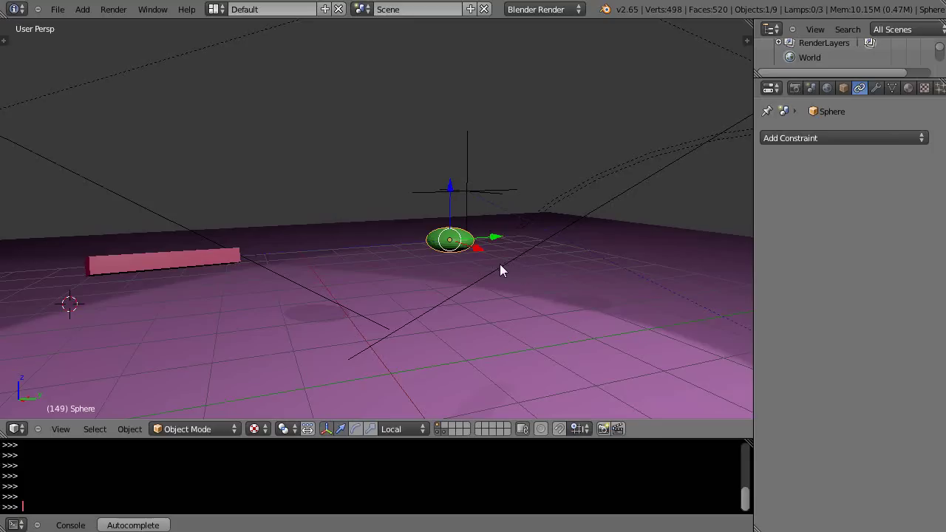
key("s")
key("x")
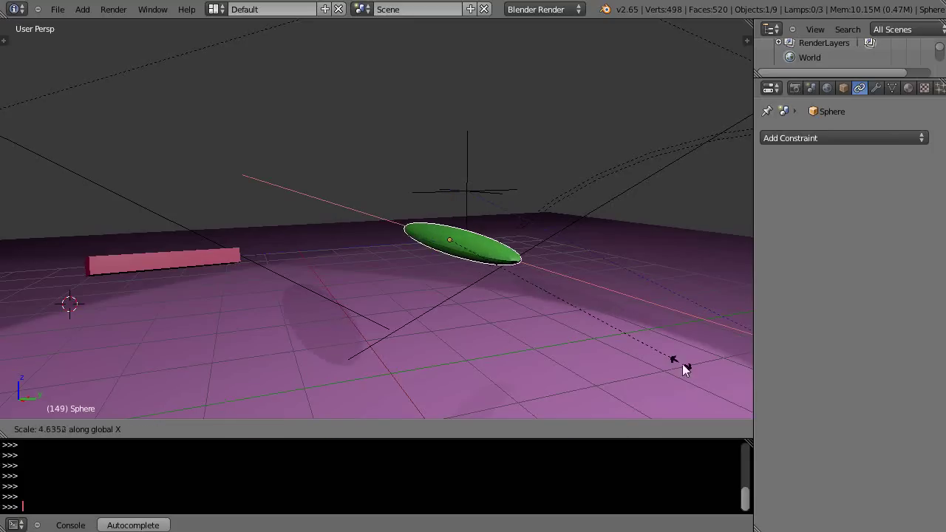
left_click(727, 393)
middle_click_drag(409, 325, 474, 320)
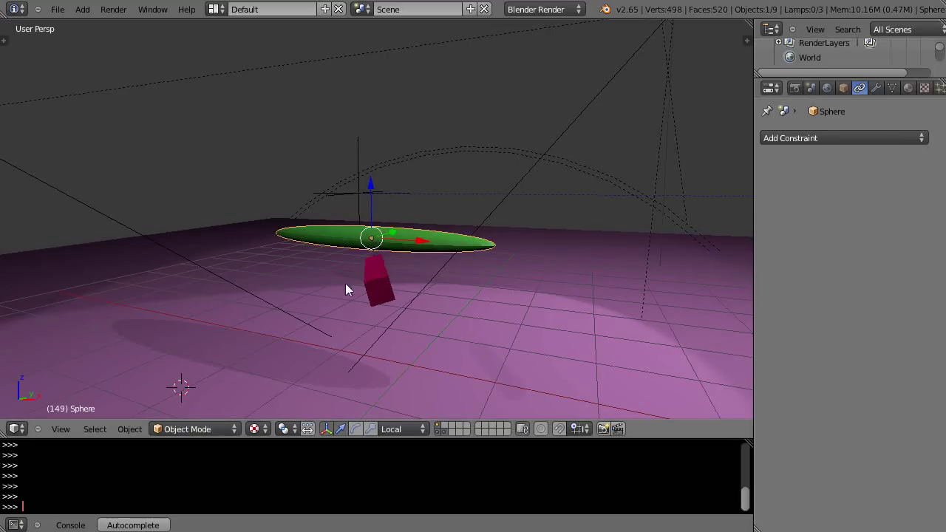
- Check the cube's tracking constraint, then select the flattened sphere
right_click(384, 286)
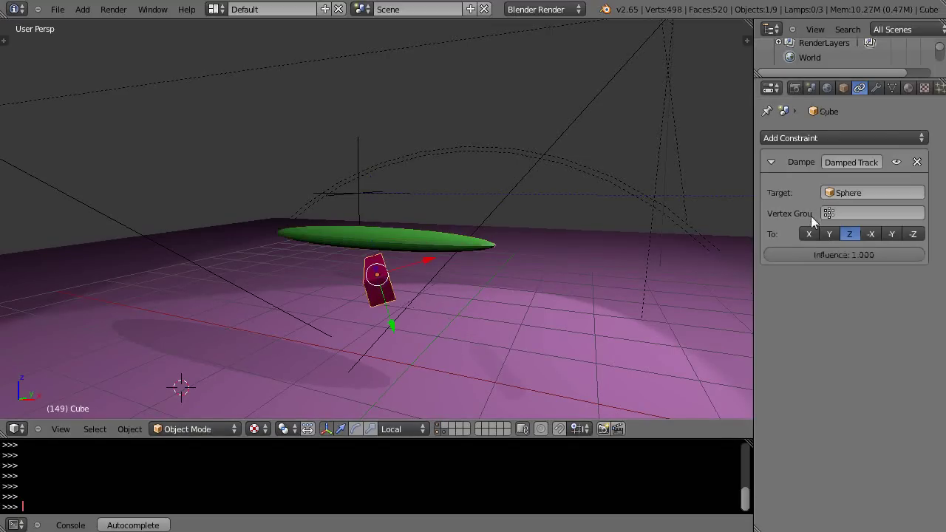
middle_click_drag(509, 281, 489, 281)
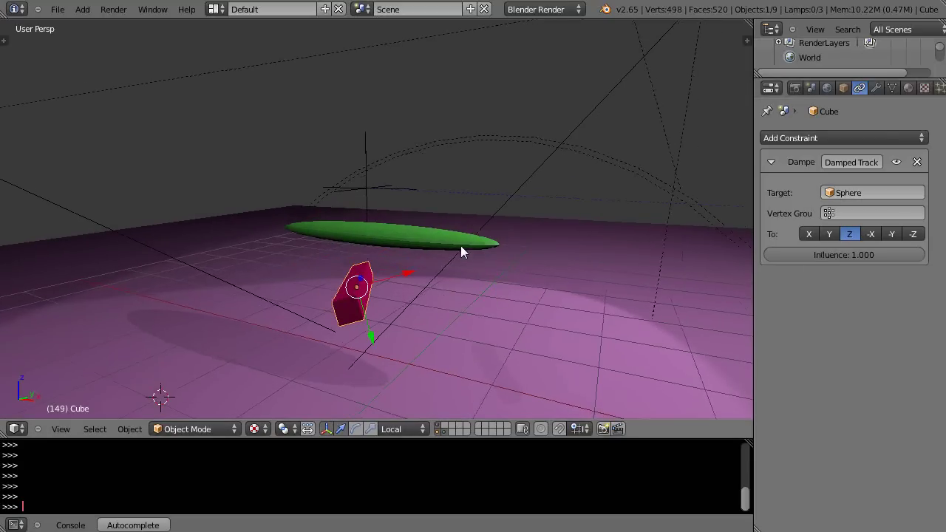
right_click(414, 243)
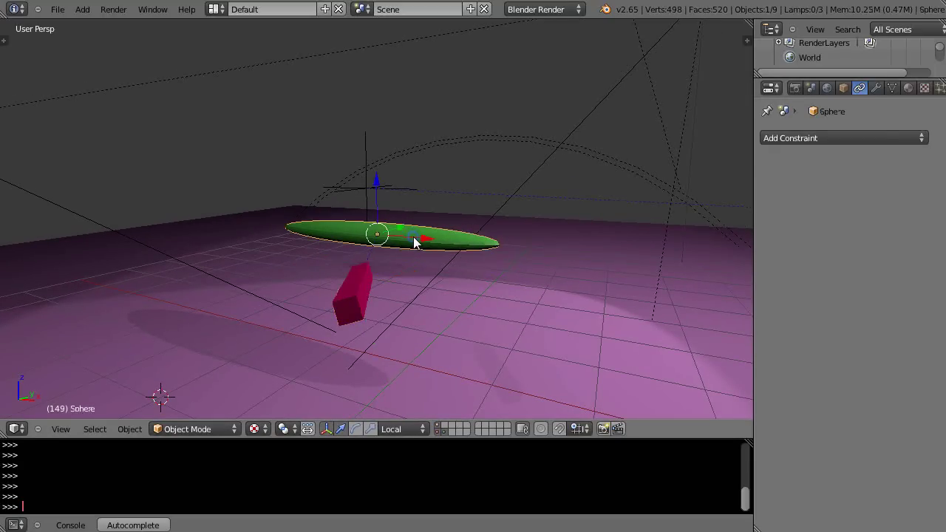
- Add a vertex group named 'SphereGroup' to the sphere
left_click(891, 87)
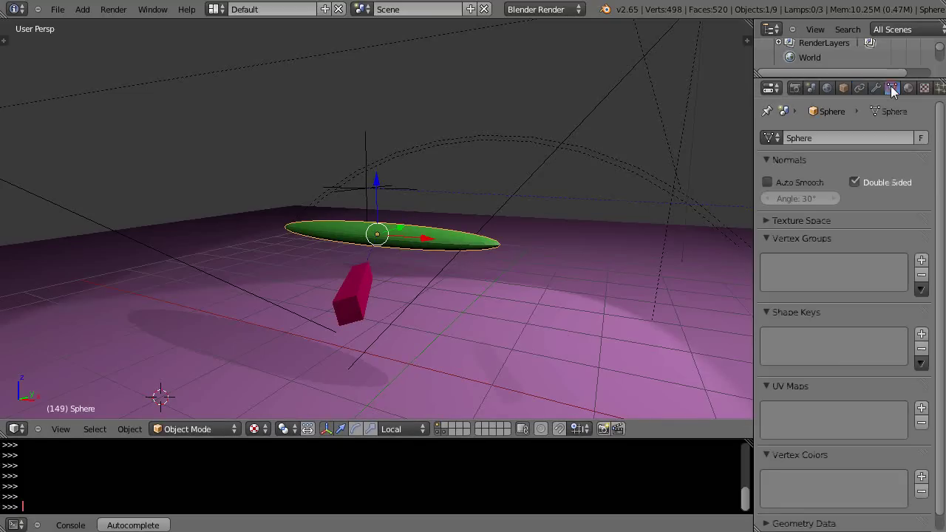
left_click(921, 260)
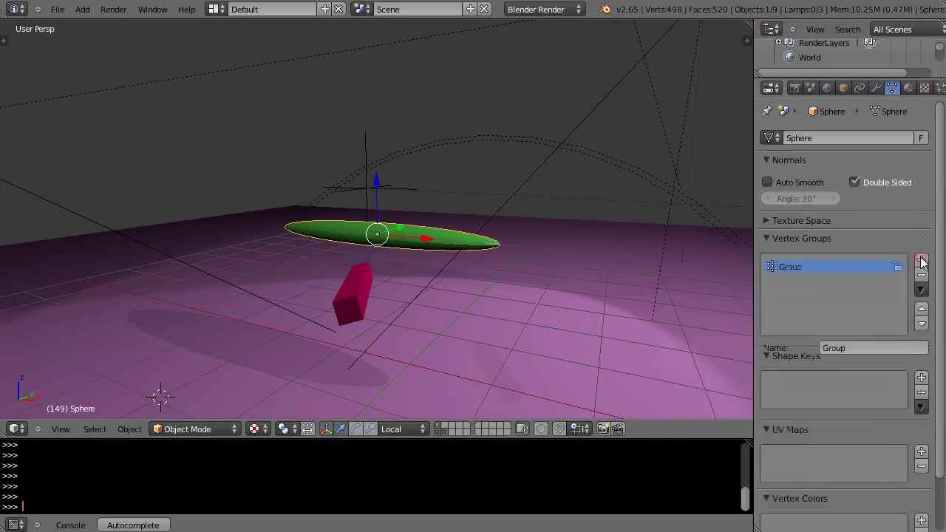
left_click(847, 346)
type("SphereGroup")
key("Return")
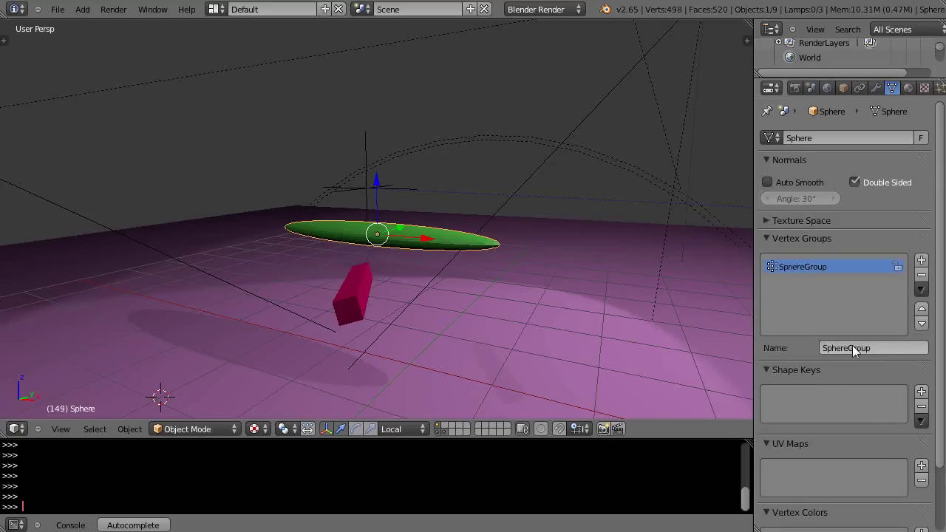
scroll(500, 264, "up", 3)
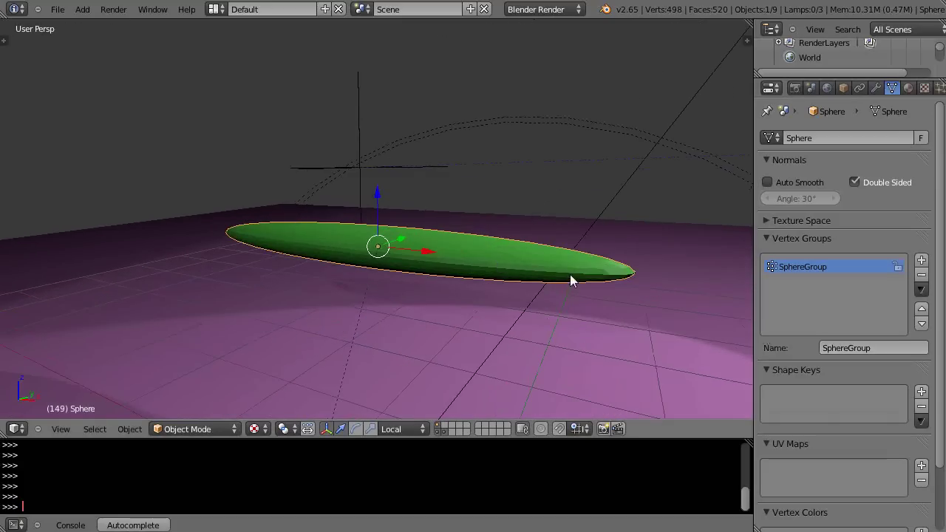
- Assign four faces at the sphere's tip to SphereGroup in Edit Mode
key("Tab")
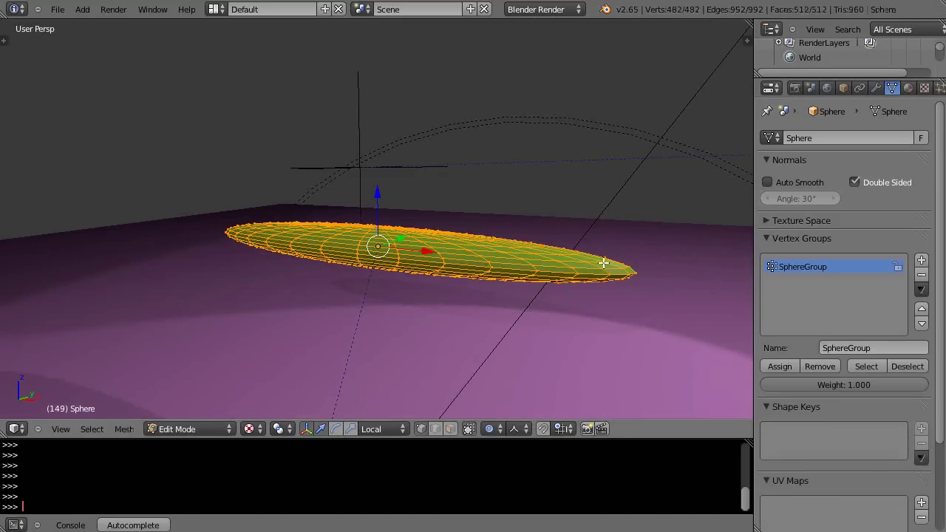
left_click(450, 429)
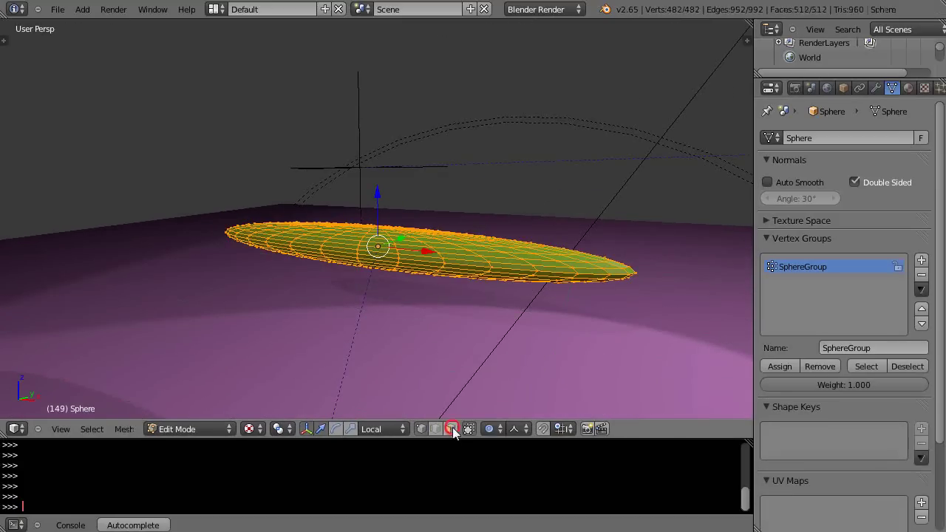
right_click(610, 266)
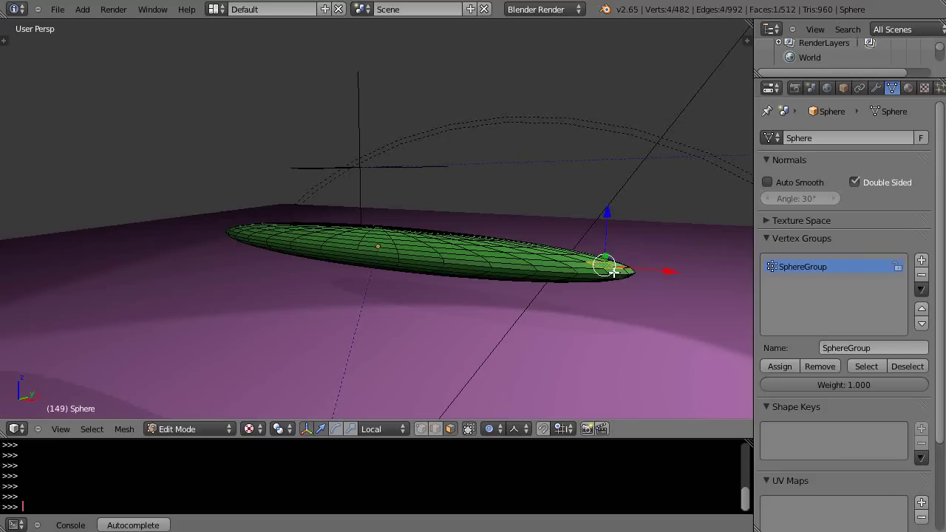
right_click(616, 271, "shift")
right_click(590, 275, "shift")
right_click(591, 268, "shift")
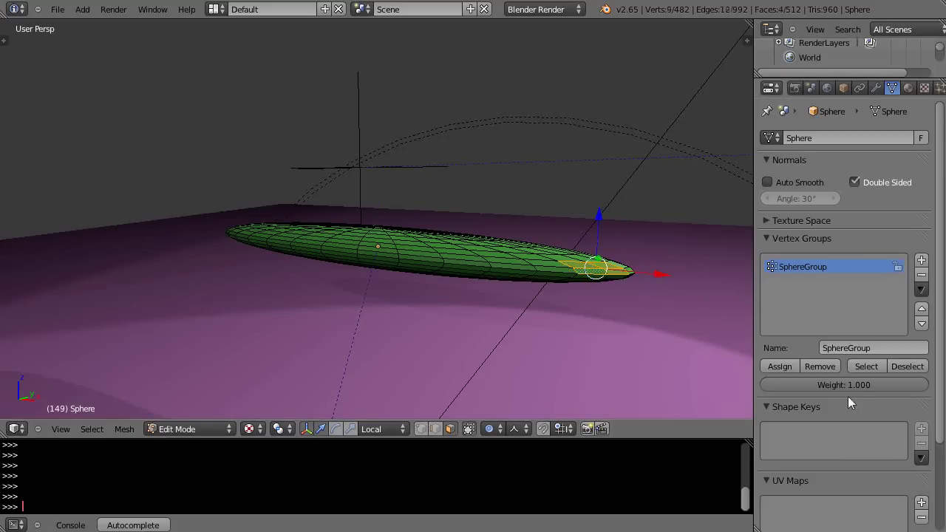
left_click(781, 366)
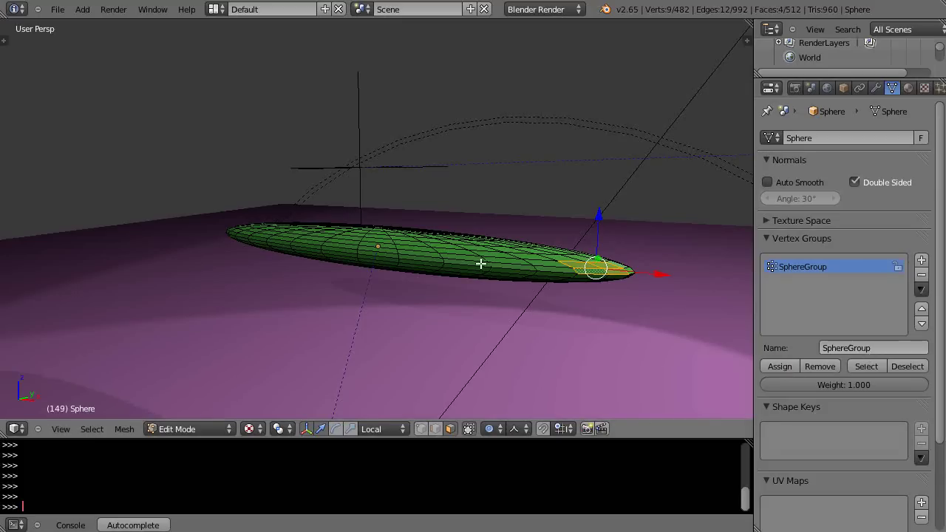
middle_click_drag(481, 264, 486, 266)
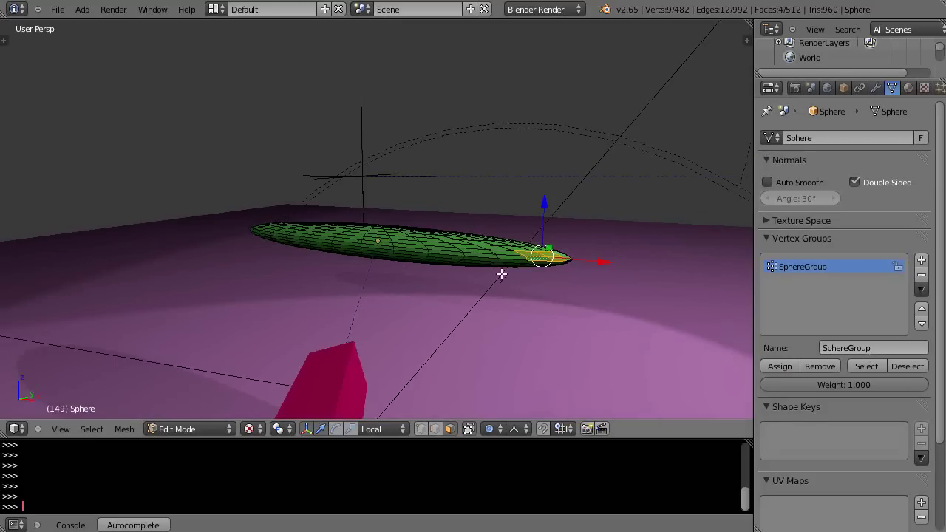
key("Tab")
middle_click_drag(527, 281, 513, 274)
- Set the cube's Damped Track Vertex Group field to SphereGroup
right_click(235, 349)
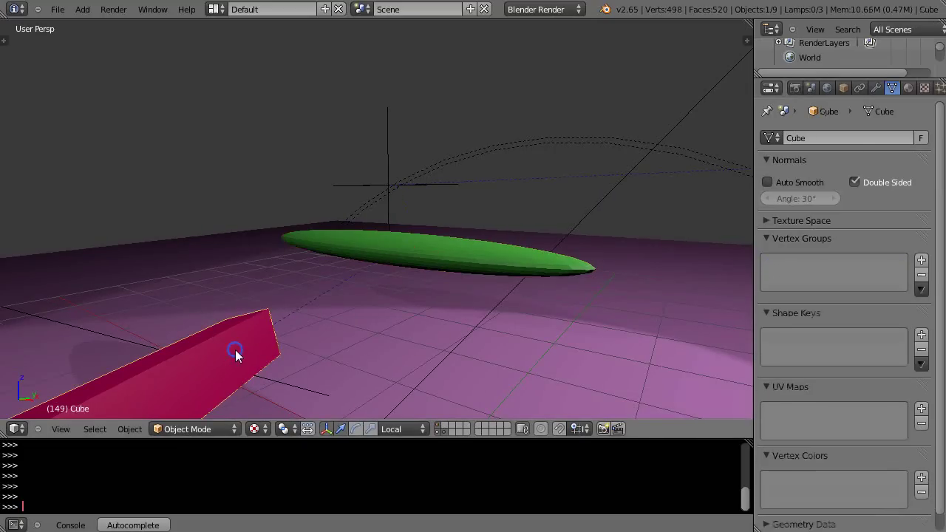
left_click(858, 89)
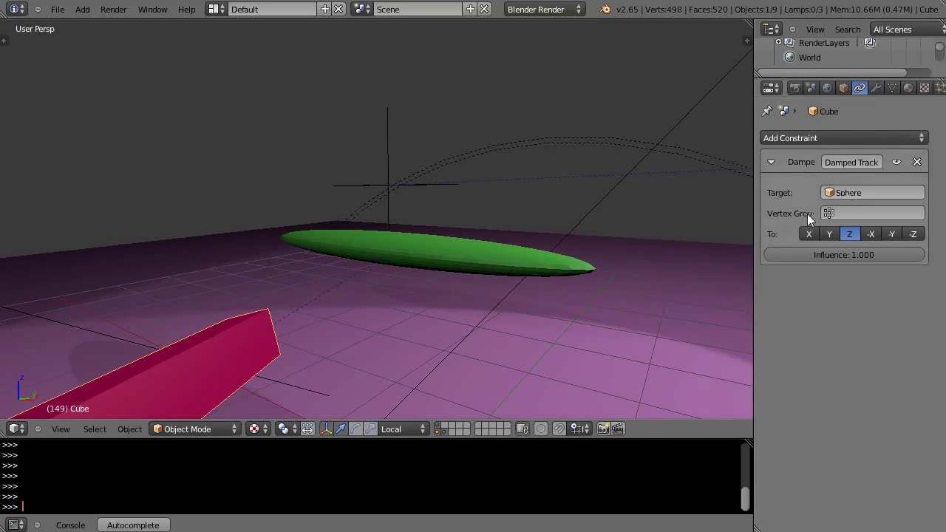
left_click(860, 214)
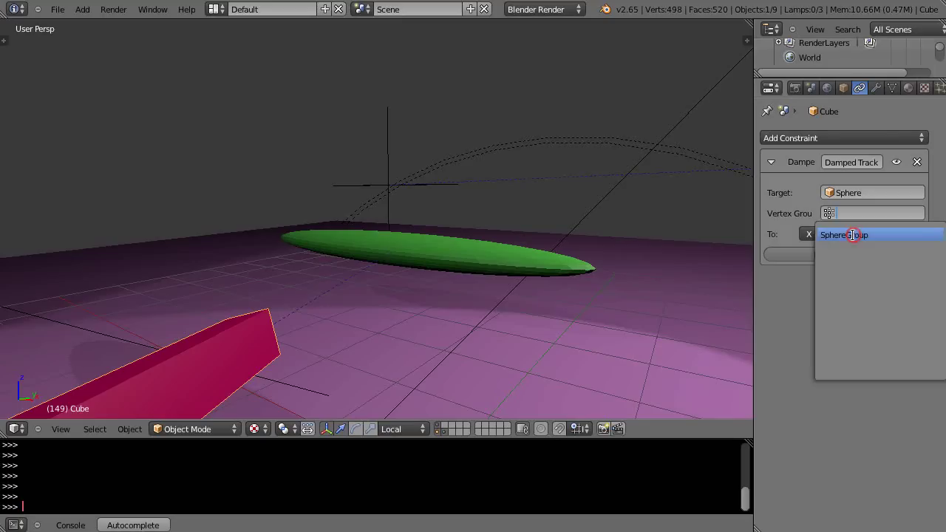
left_click(854, 235)
- Orbit and zoom to inspect the cube's new orientation, then select the sphere
middle_click_drag(625, 331, 555, 311)
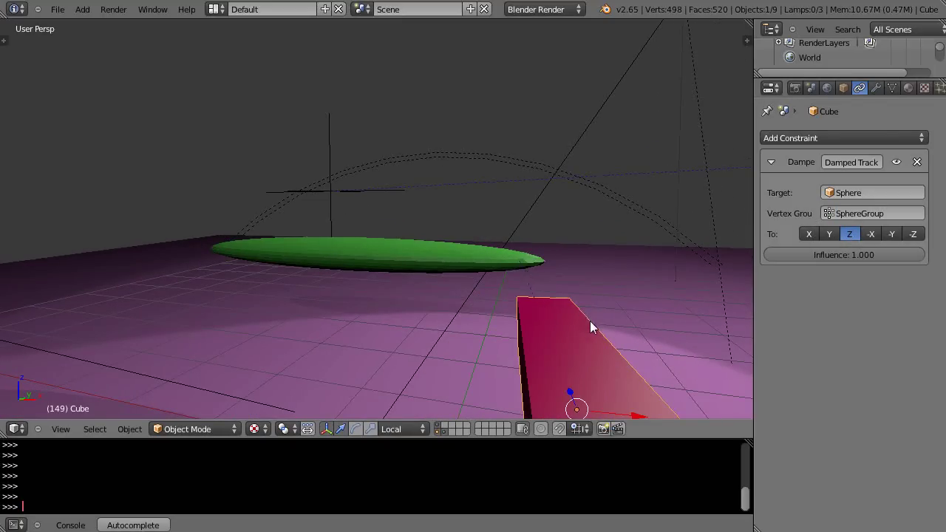
middle_click_drag(593, 328, 590, 321)
scroll(590, 325, "down", 2)
right_click(376, 265)
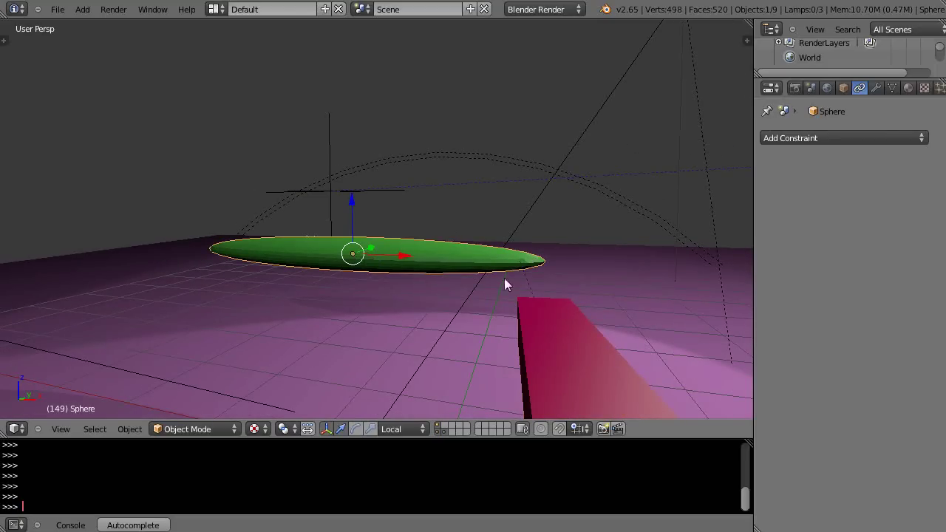
middle_click_drag(587, 303, 458, 319)
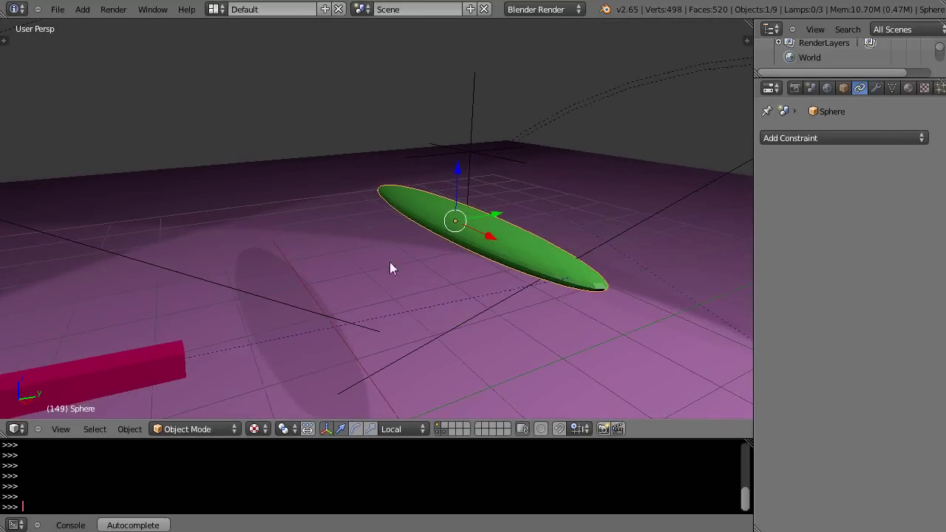
- Reselect the red cube and rotate the view with numpad 4 to see it more fully
right_click(152, 353)
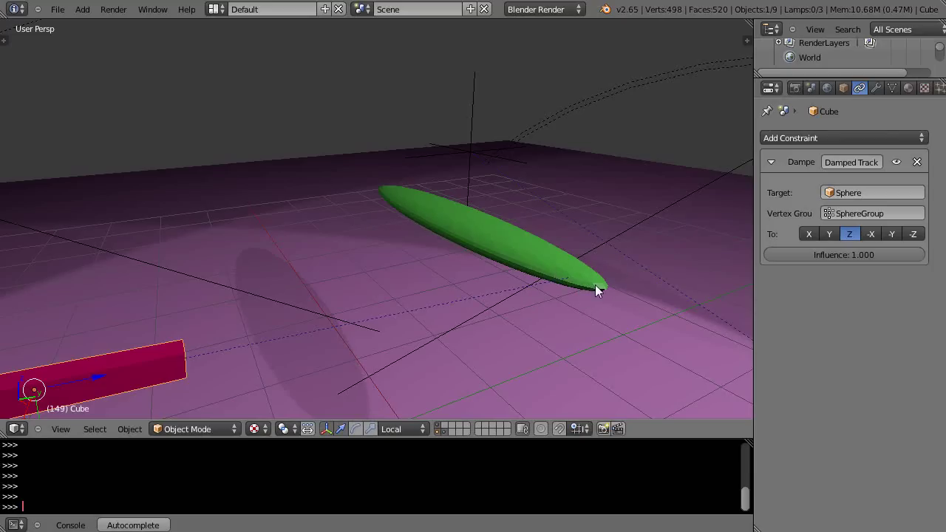
key("KP_4")
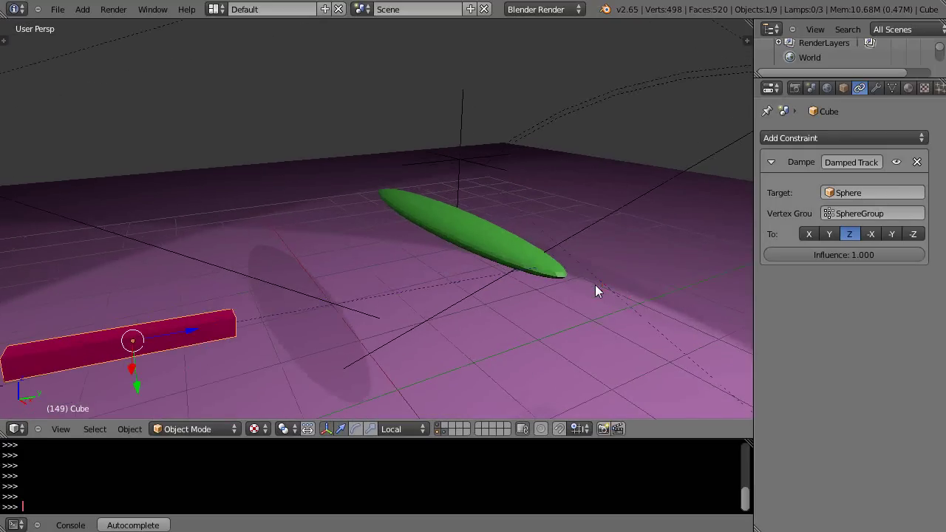